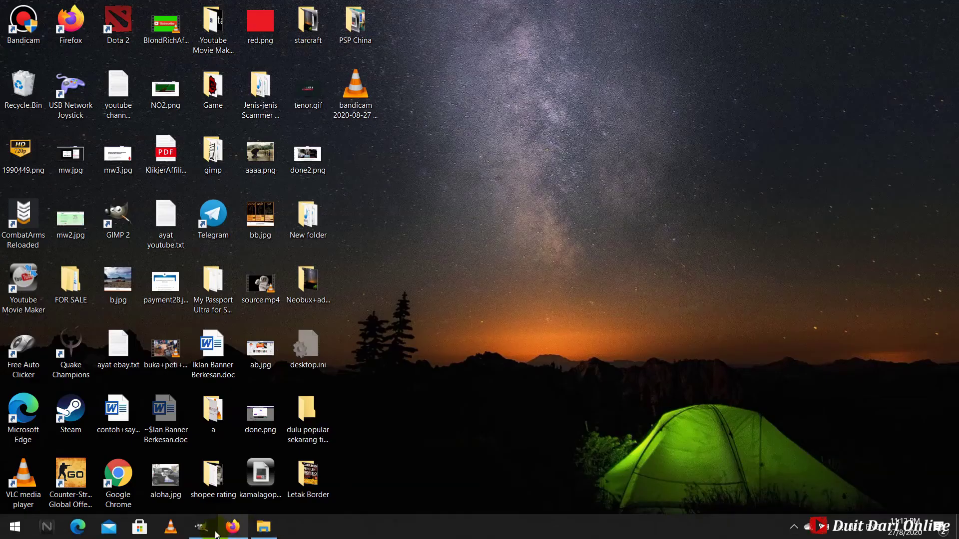
Open base+thumbnail.png from the Desktop's Letak Border folder in GIMP.
left_click(215, 533)
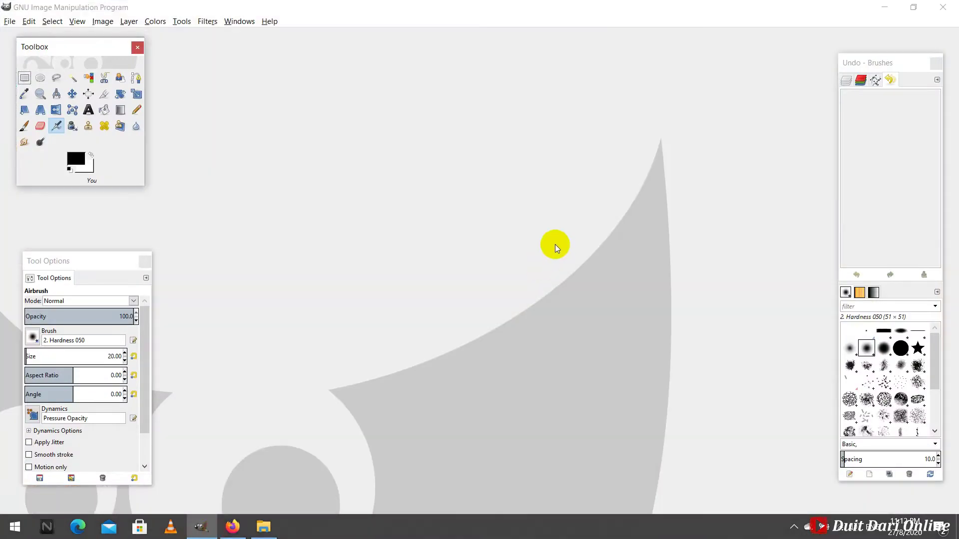
left_click(10, 21)
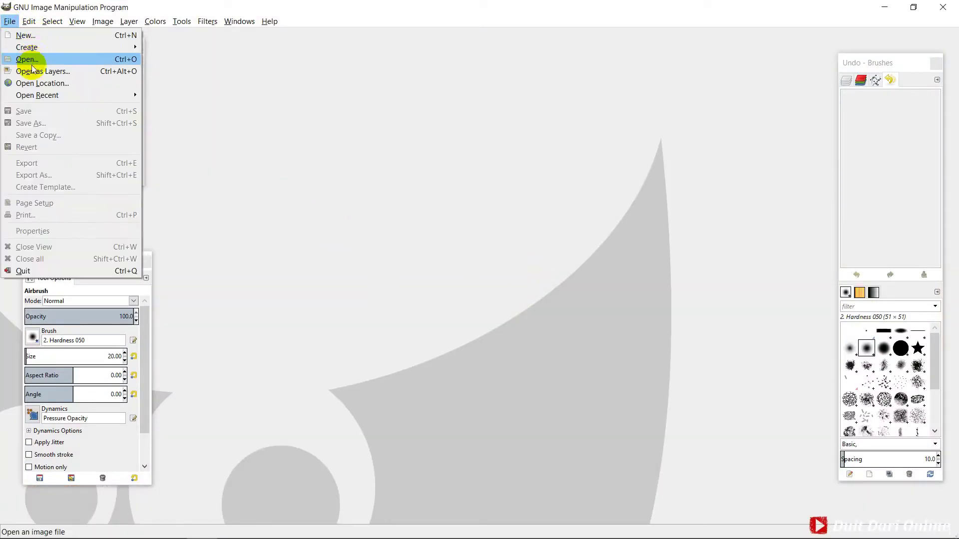
left_click(35, 58)
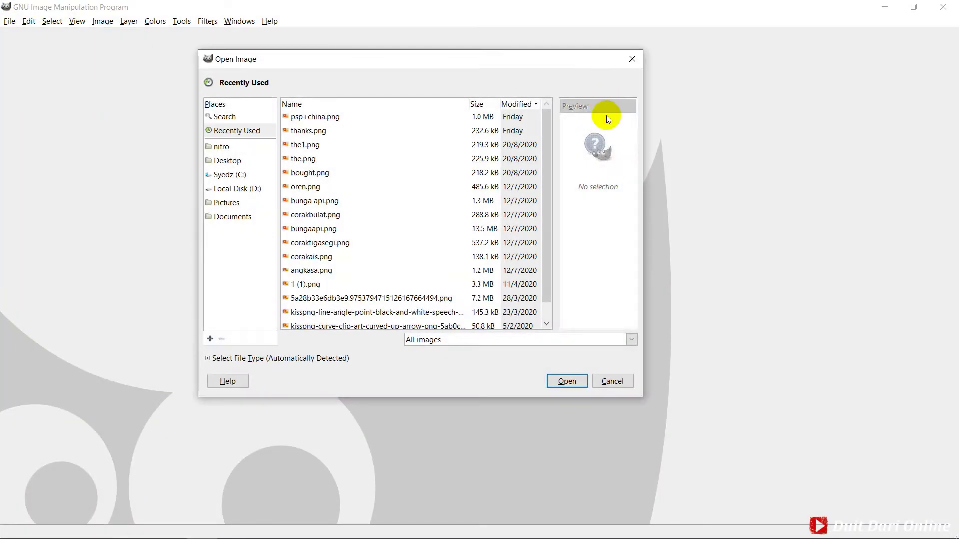
left_click(226, 162)
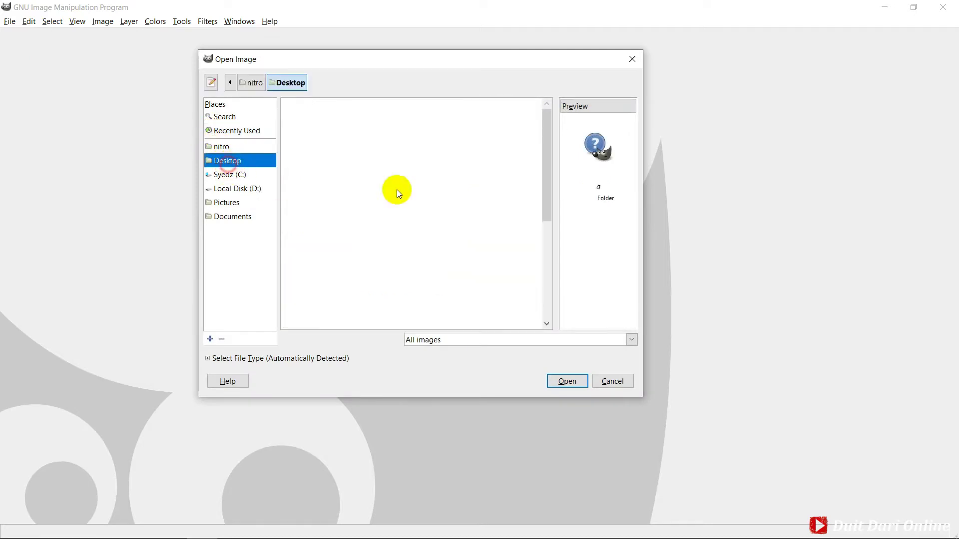
double_click(303, 202)
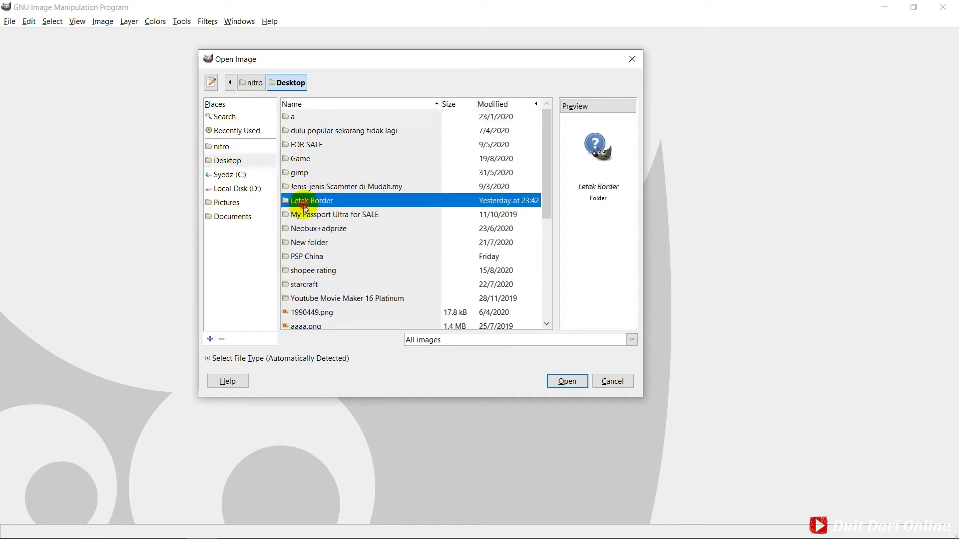
double_click(331, 120)
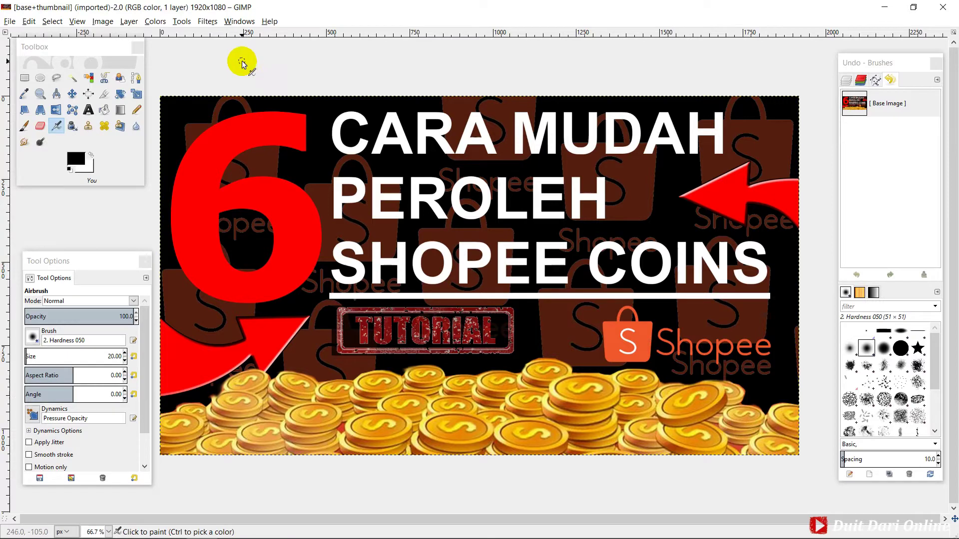
Add a 22-pixel blue border on X and Y with Filters > Decor > Add Border.
left_click(181, 21)
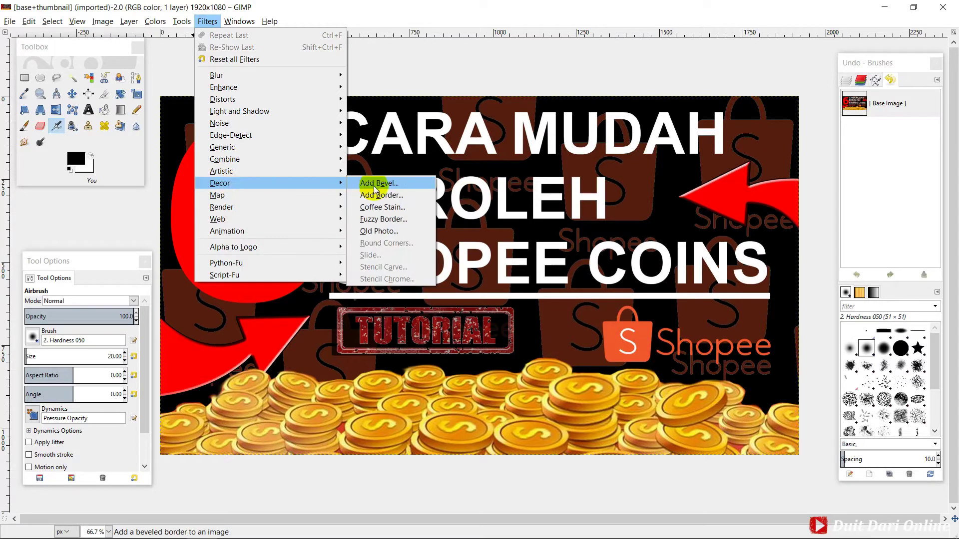
mouse_move(220, 182)
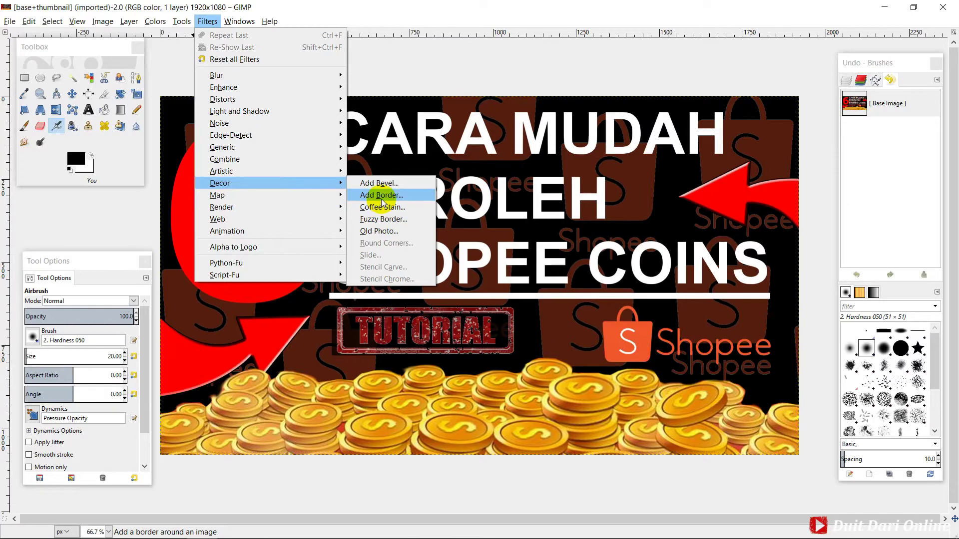
left_click(381, 196)
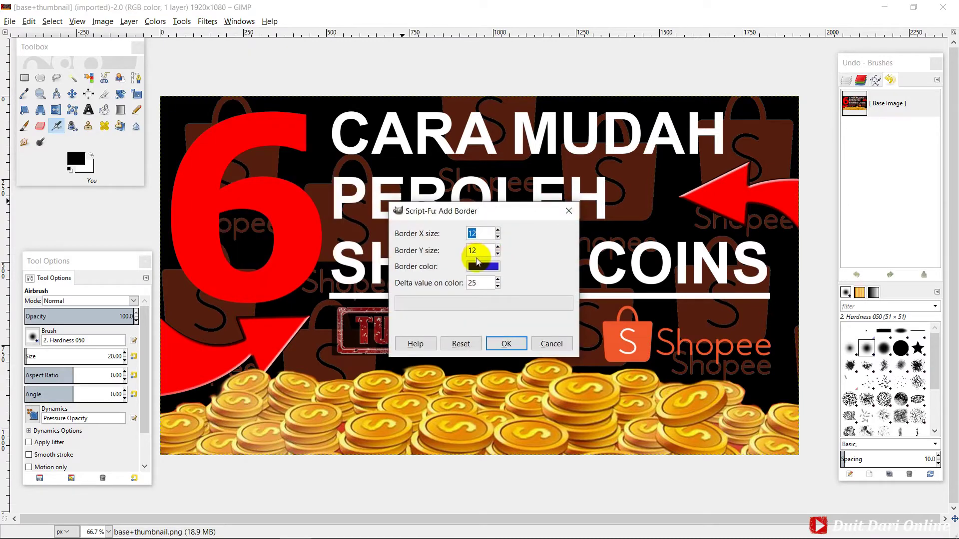
left_click(651, 247)
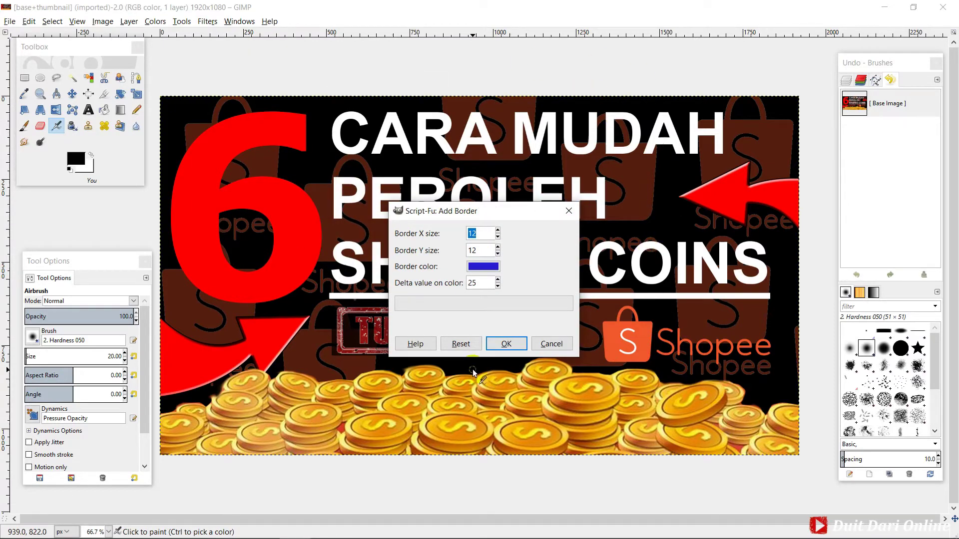
double_click(481, 235)
type("22")
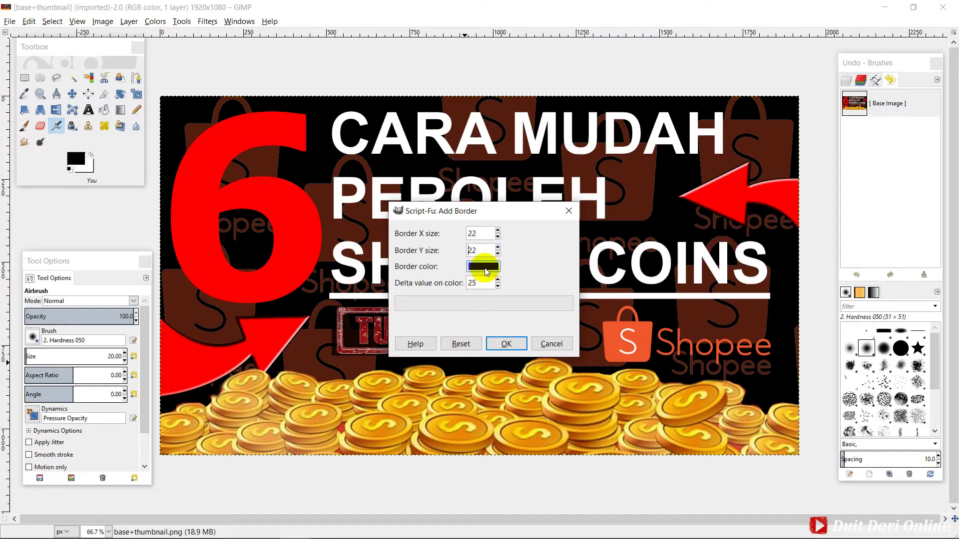
left_click(483, 268)
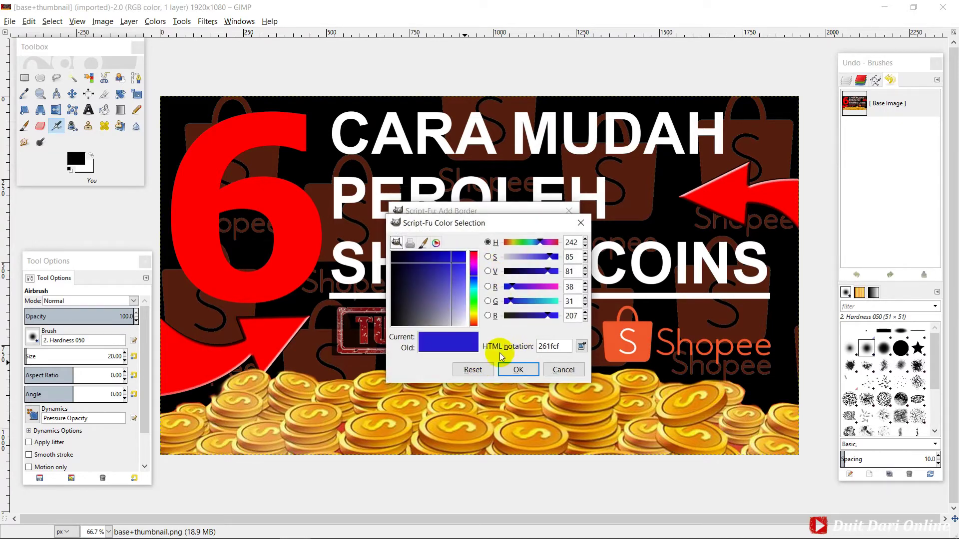
mouse_move(439, 289)
left_mouse_down()
mouse_move(402, 317)
mouse_move(463, 256)
left_mouse_up()
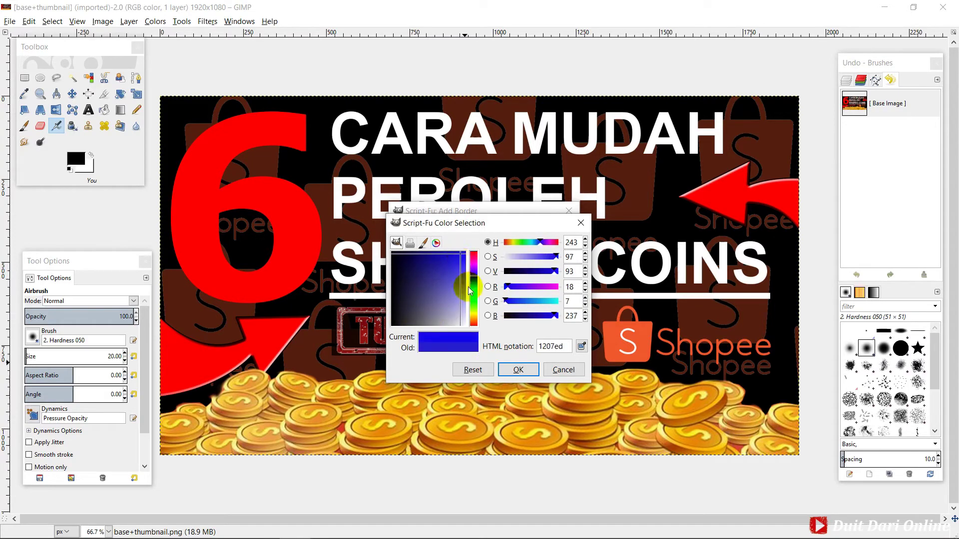
left_click(522, 368)
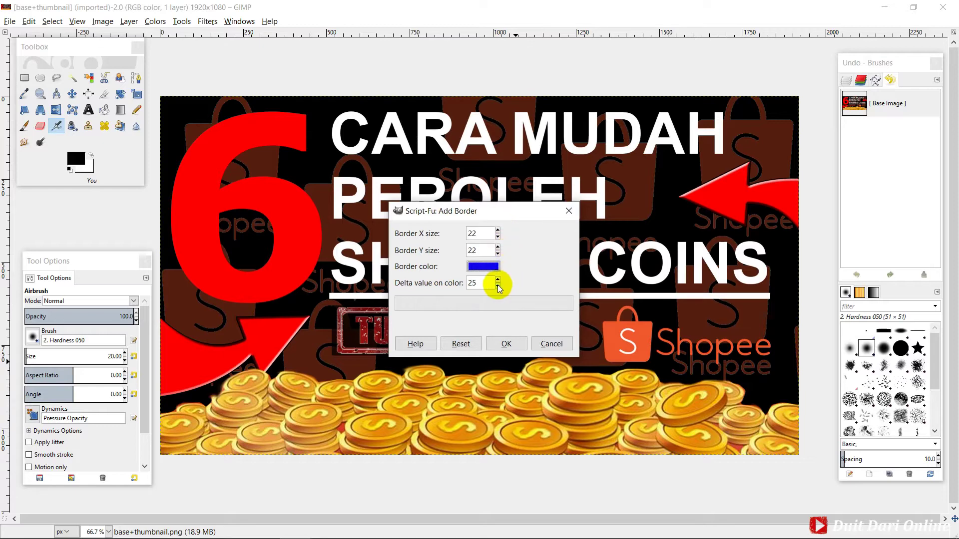
left_click(505, 345)
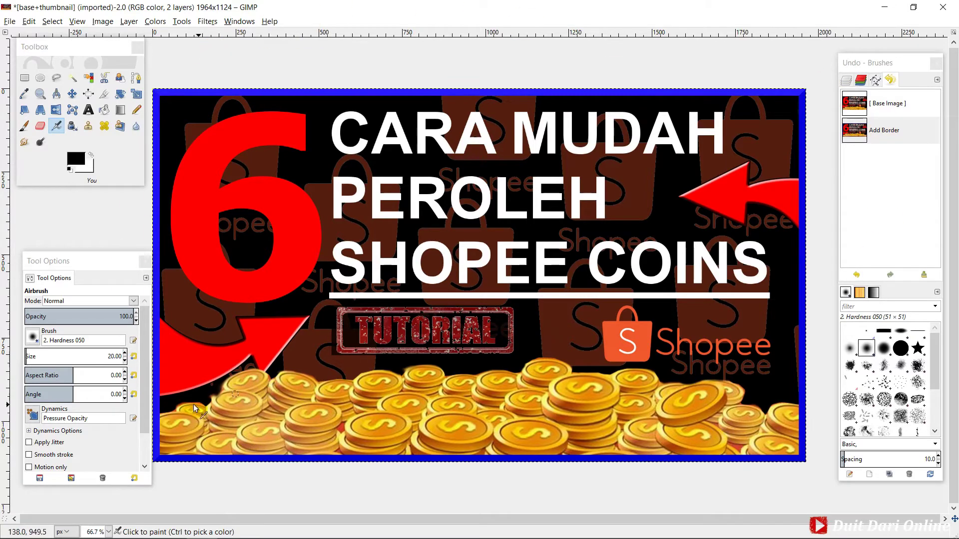
Zoom the view to 60% and sample orange from the gold coins as the paint colour.
left_click(84, 532)
type("6")
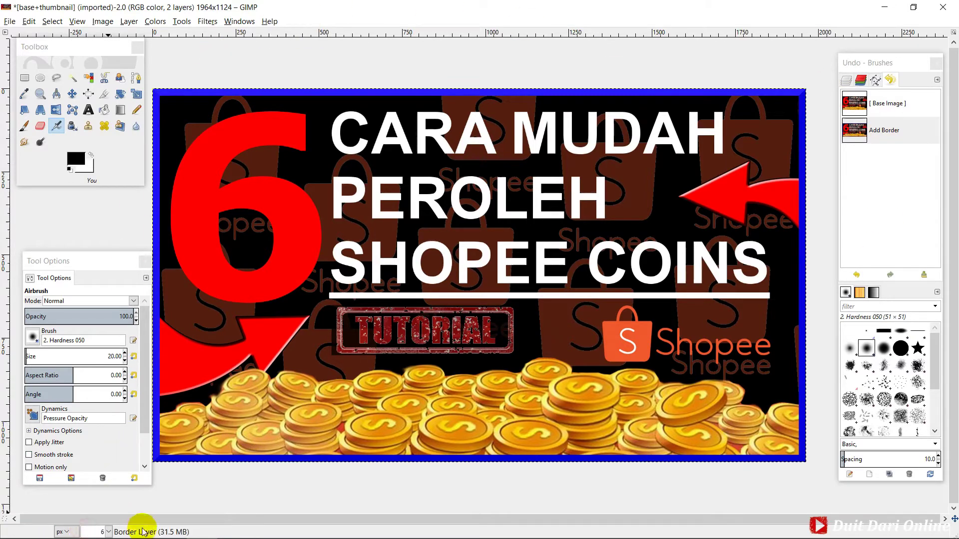
type("0")
key("Return")
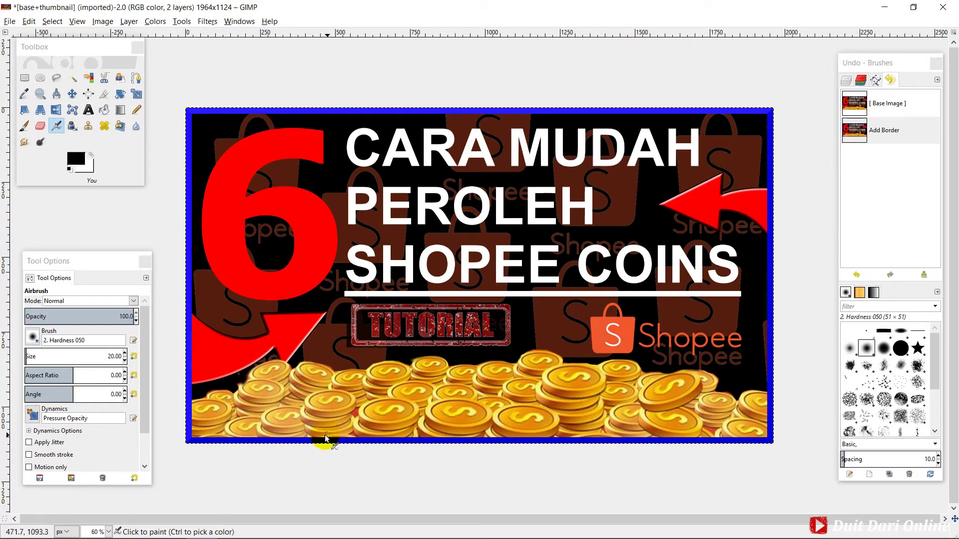
left_click(24, 94)
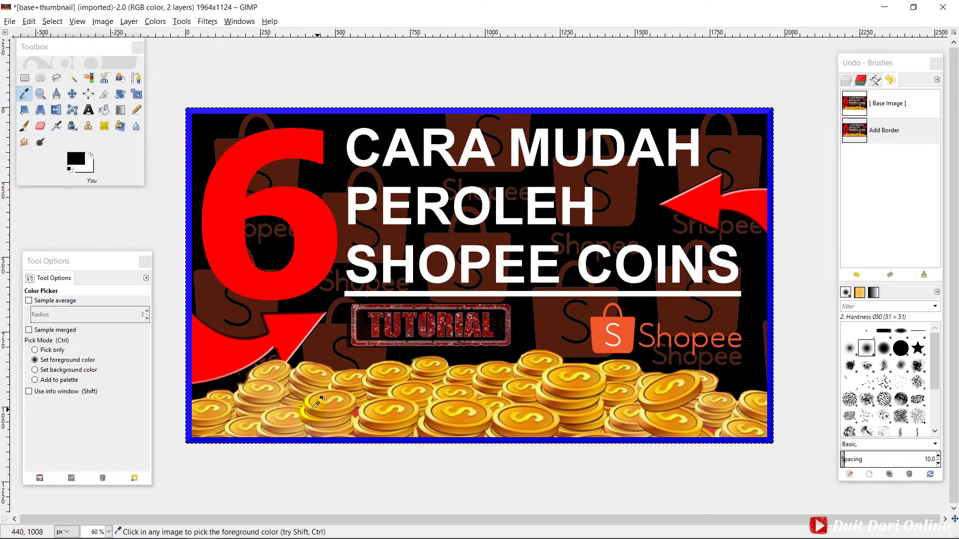
left_click(325, 403)
Make Border Layer active and bucket-fill the blue border with orange.
left_click(846, 80)
left_click(924, 159)
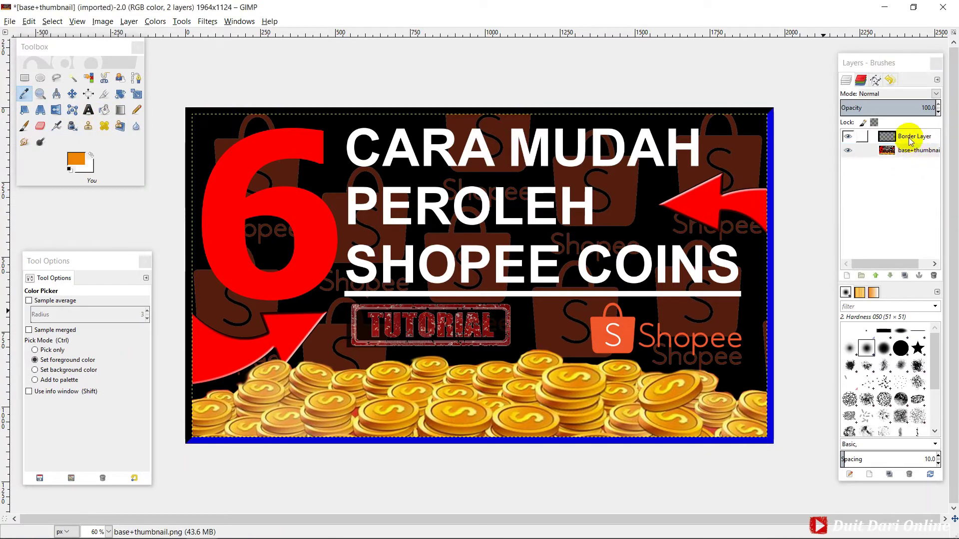
left_click(914, 136)
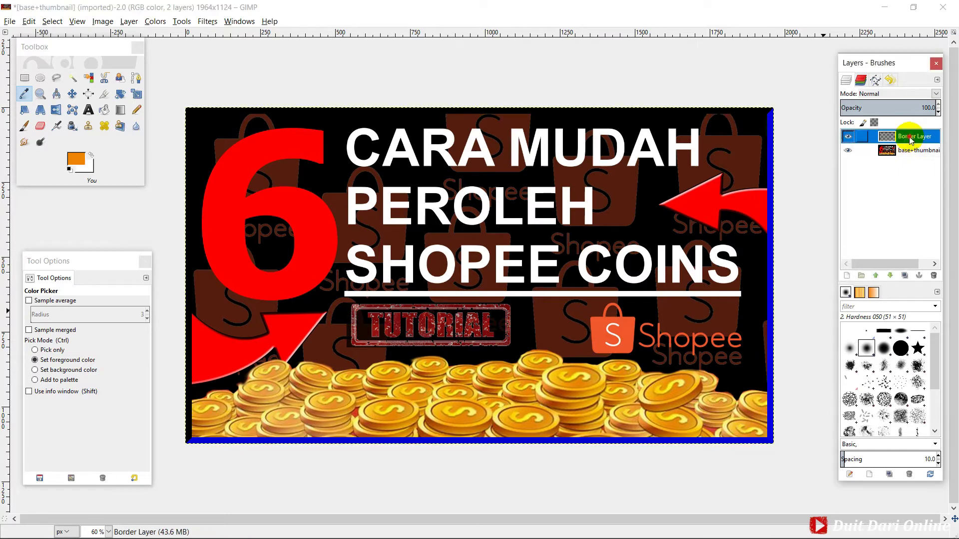
left_click(104, 110)
left_click(192, 387)
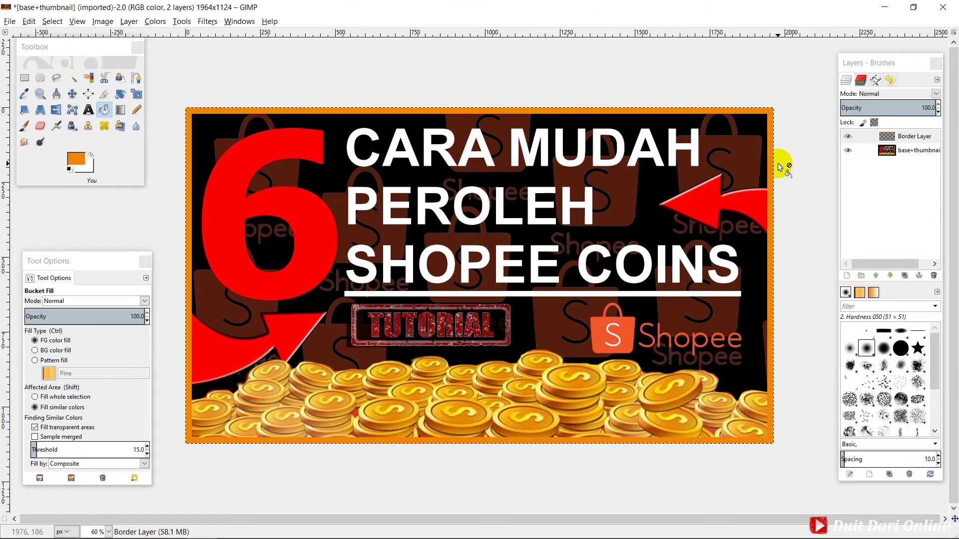
Export the bordered image as base+thumbnail2.png in Letak Border, then minimize GIMP.
left_click(108, 100)
left_click(9, 21)
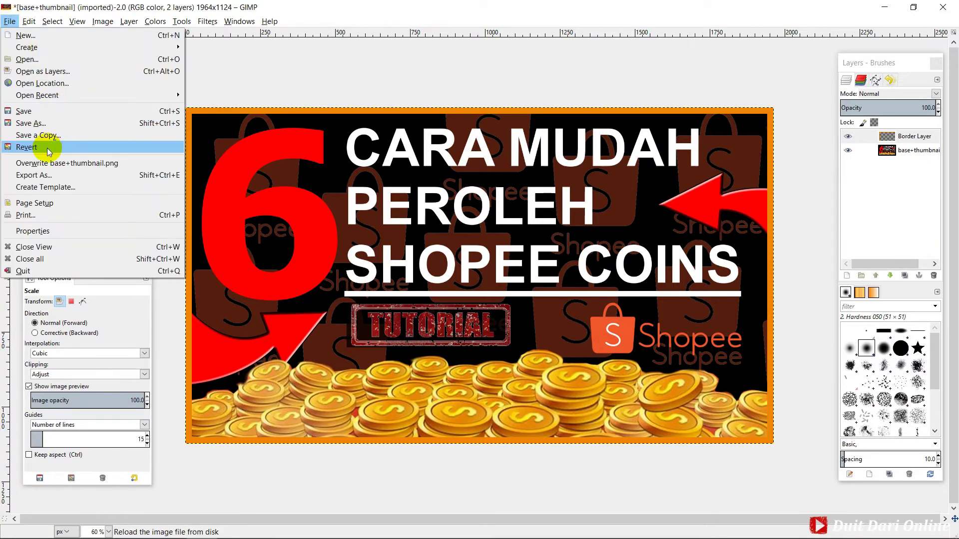
left_click(52, 177)
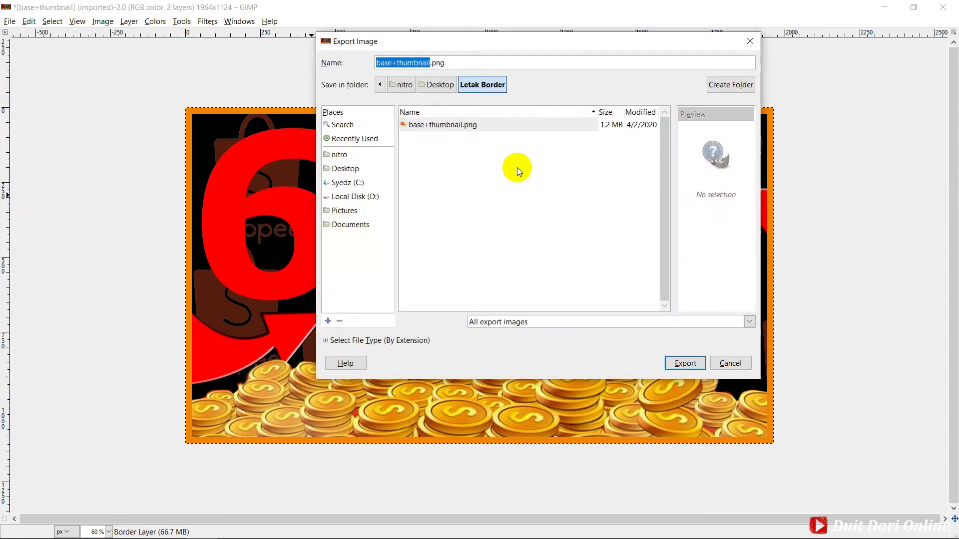
left_click(431, 63)
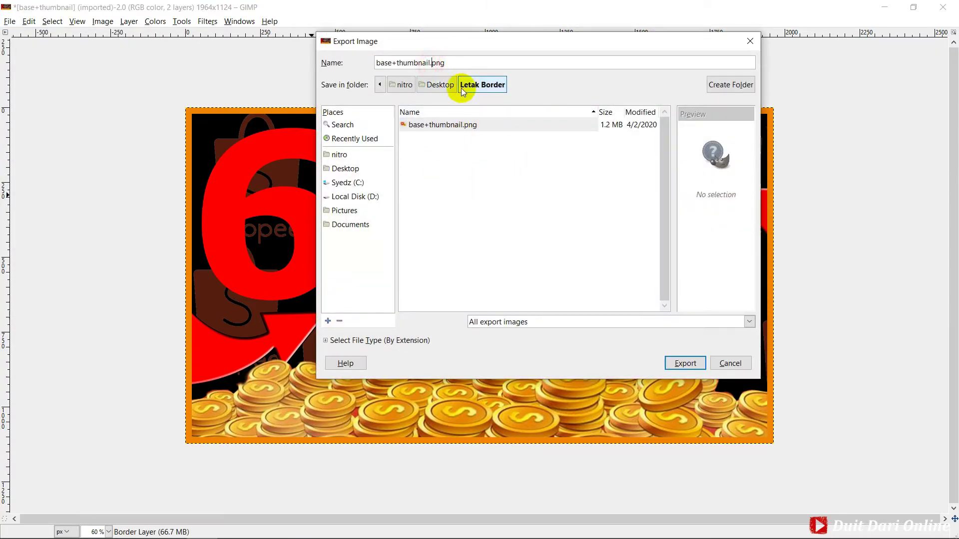
type("2")
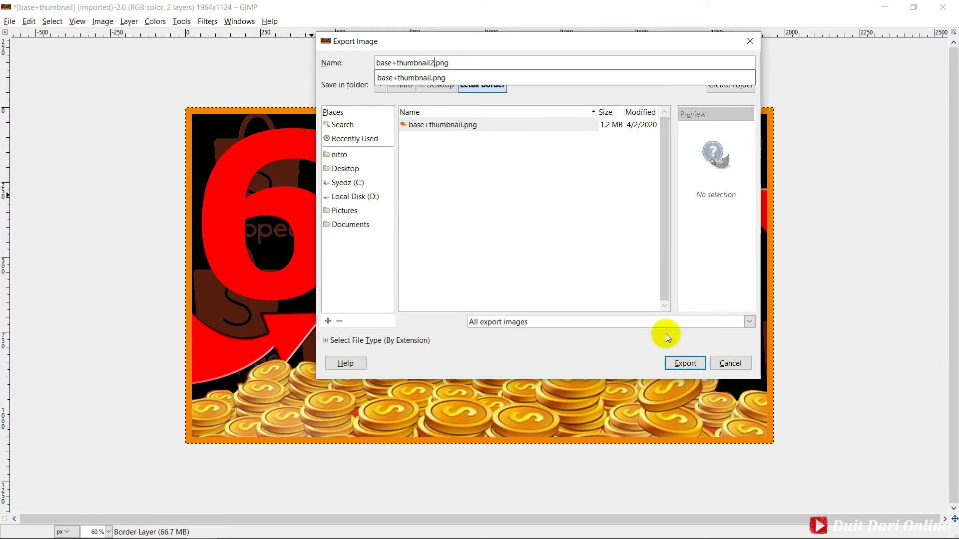
left_click(677, 364)
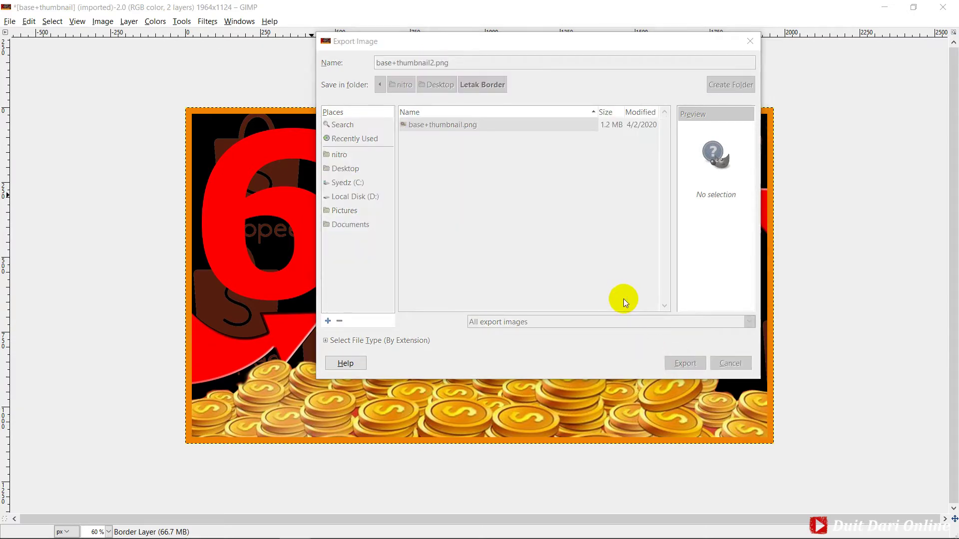
left_click(501, 372)
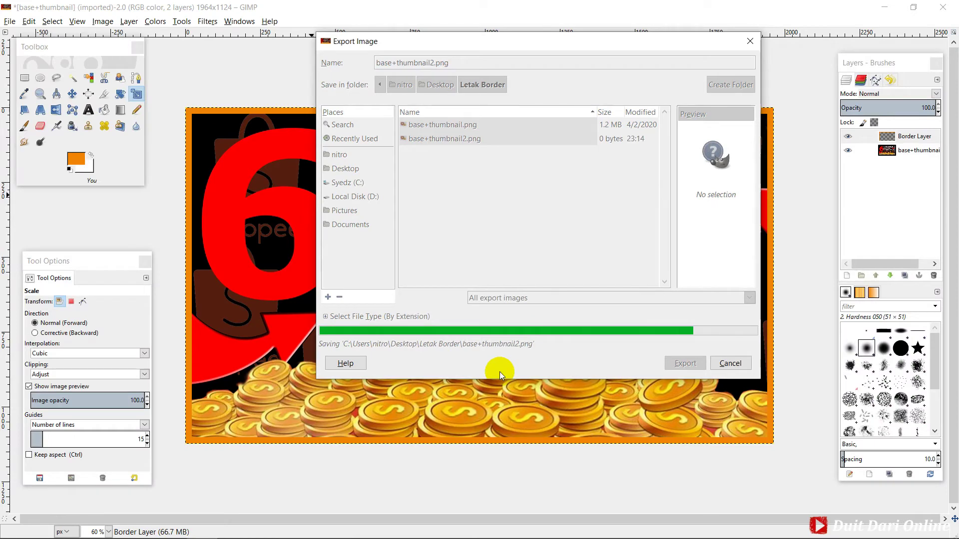
left_click(884, 7)
Open base+thumbnail2.png from the Letak Border folder with Paint.
double_click(315, 472)
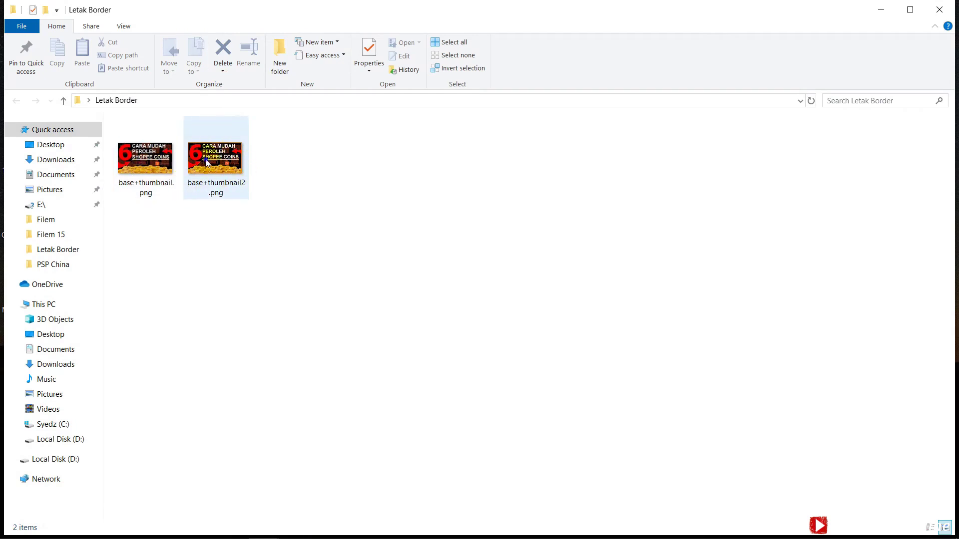
right_click(206, 161)
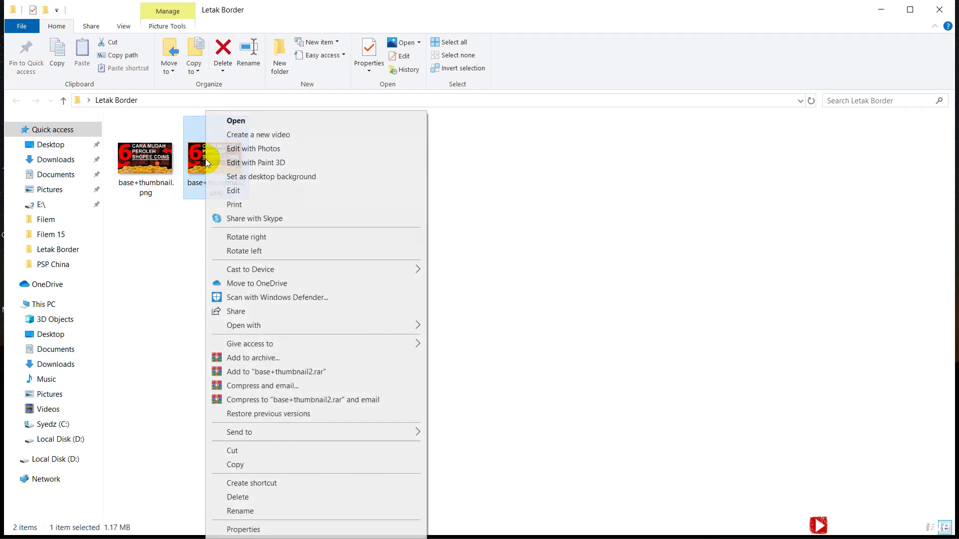
mouse_move(315, 325)
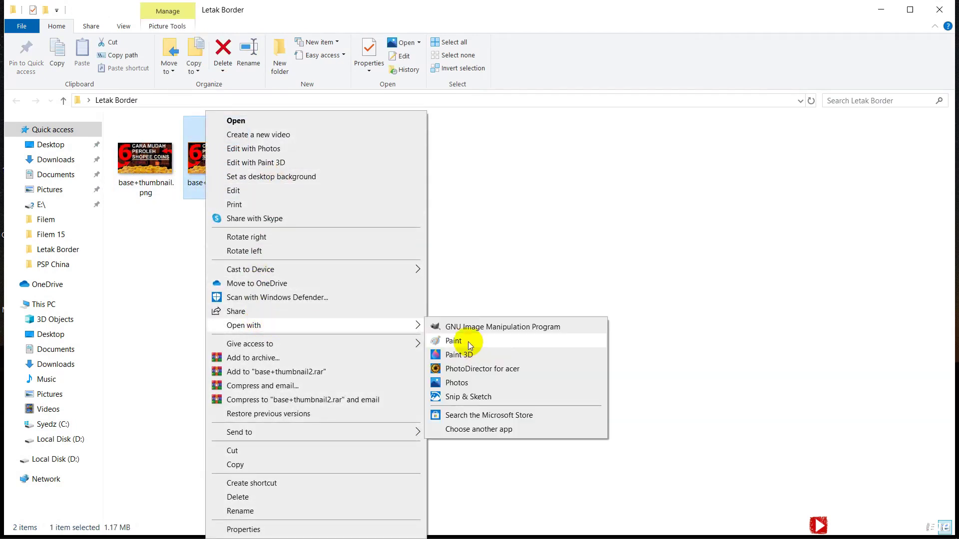
left_click(472, 346)
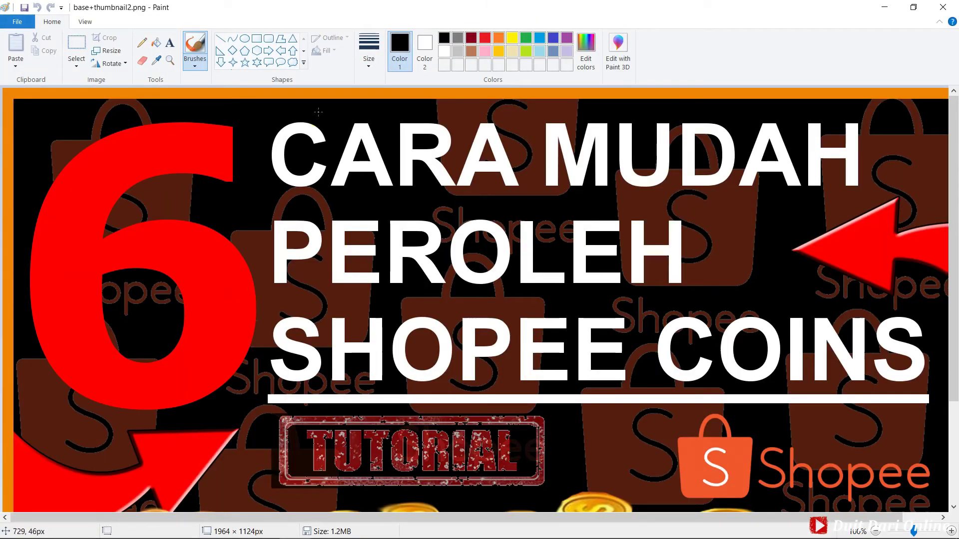
Resize the image to 1280 × 720 pixels without keeping aspect ratio, save, and close Paint.
left_click(105, 51)
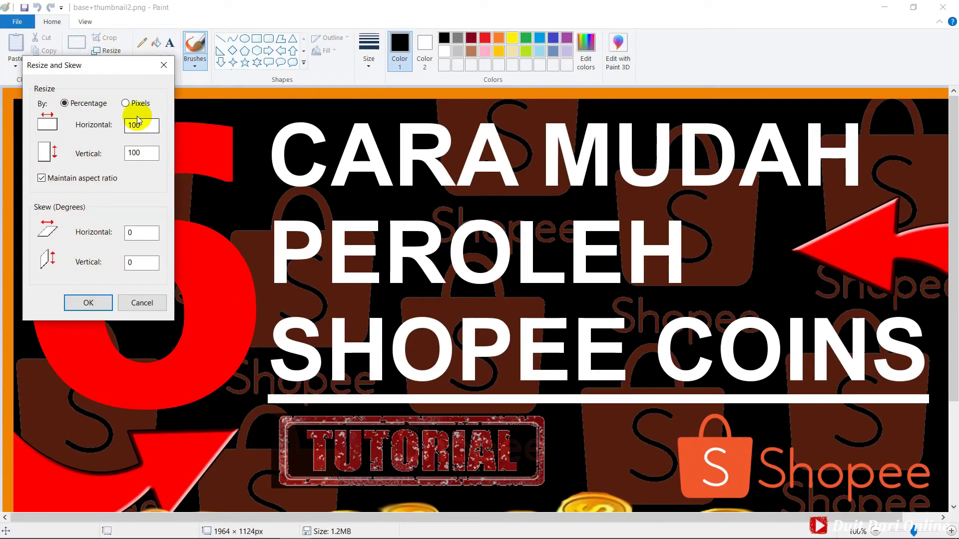
left_click(125, 103)
double_click(151, 128)
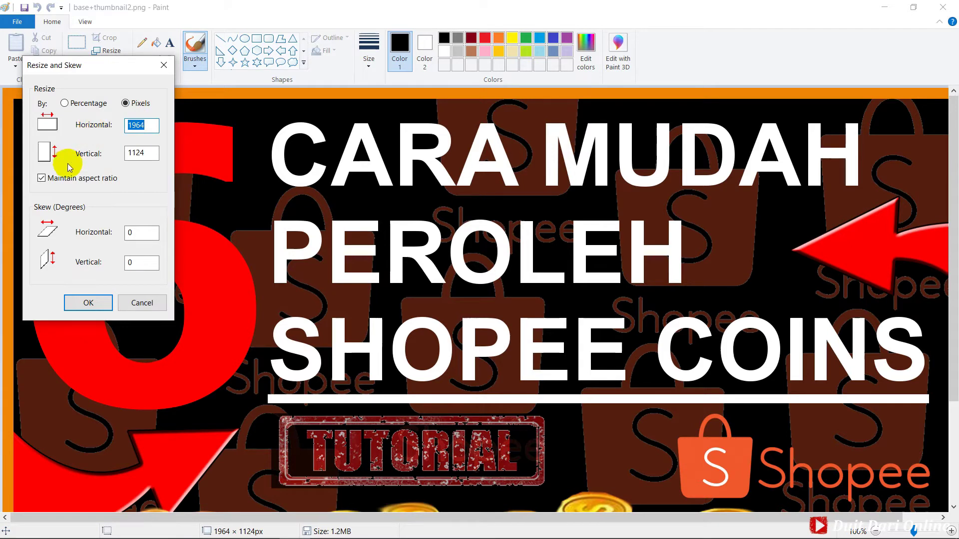
left_click(42, 179)
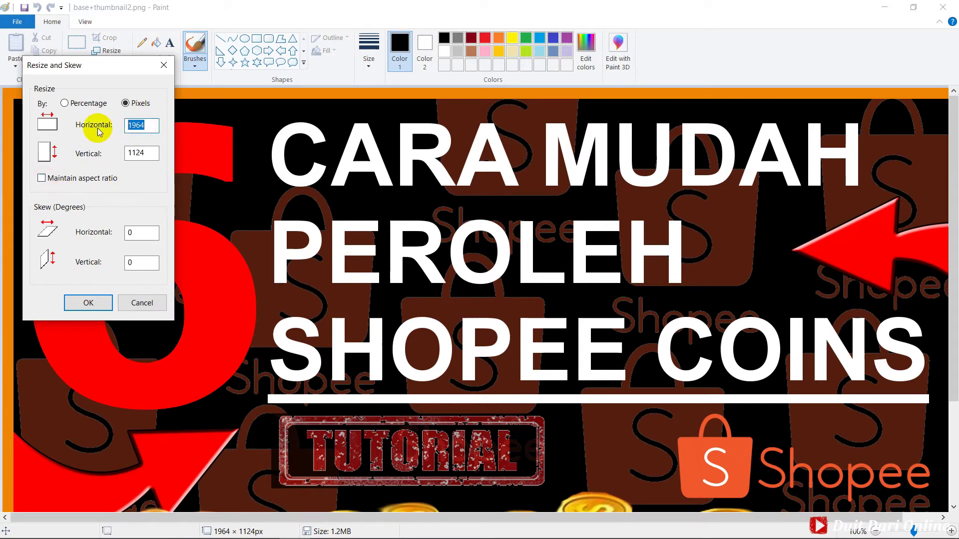
type("1280")
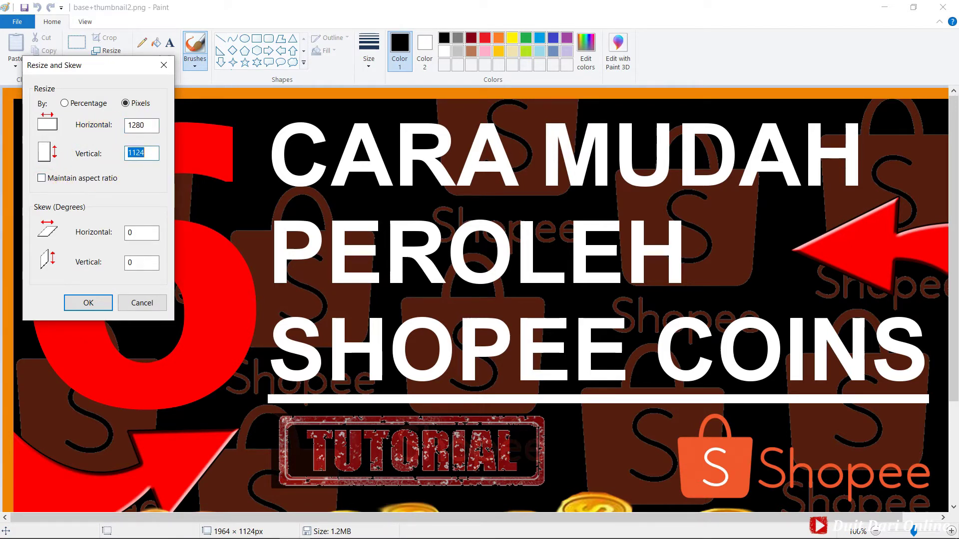
type("720")
left_click(87, 302)
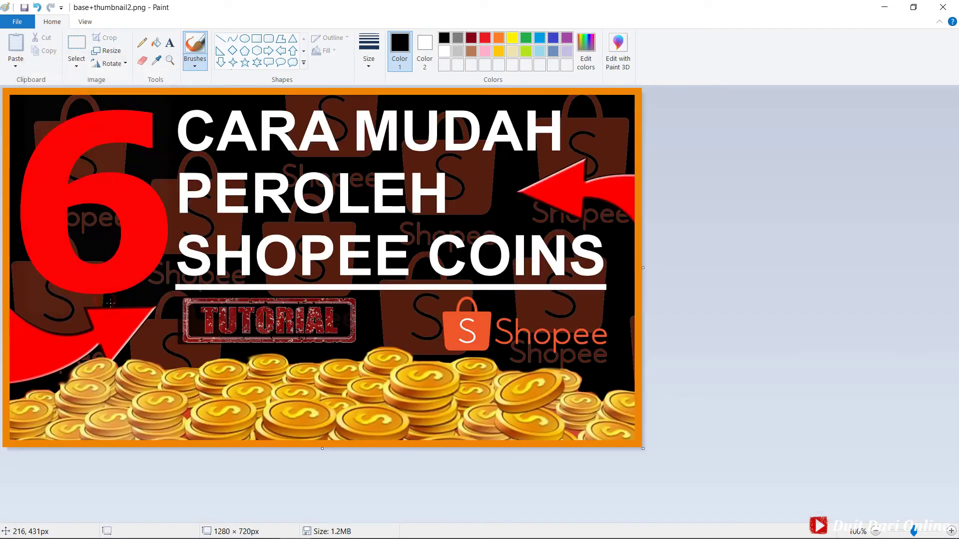
left_click(27, 10)
left_click(943, 7)
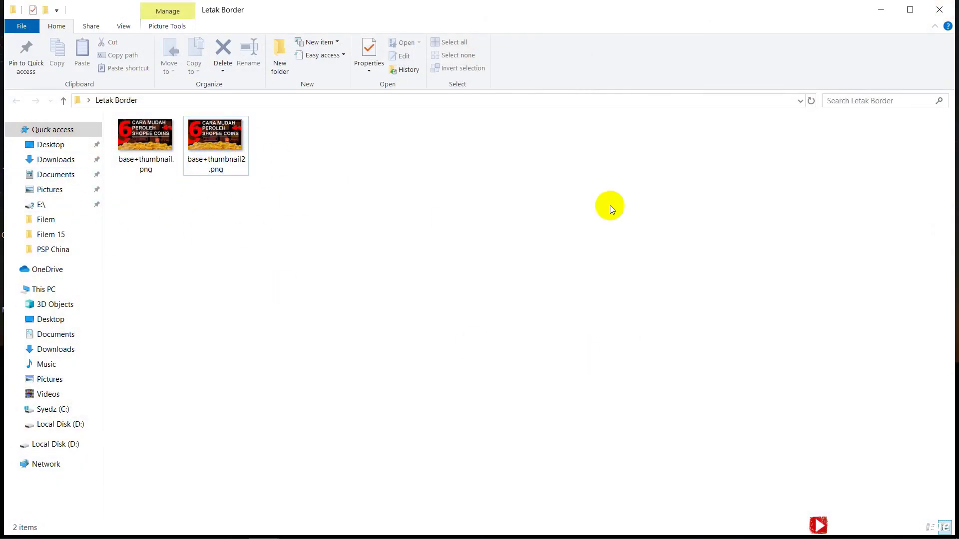
Return to YouTube Studio and choose Change on the video's current thumbnail.
left_click(881, 9)
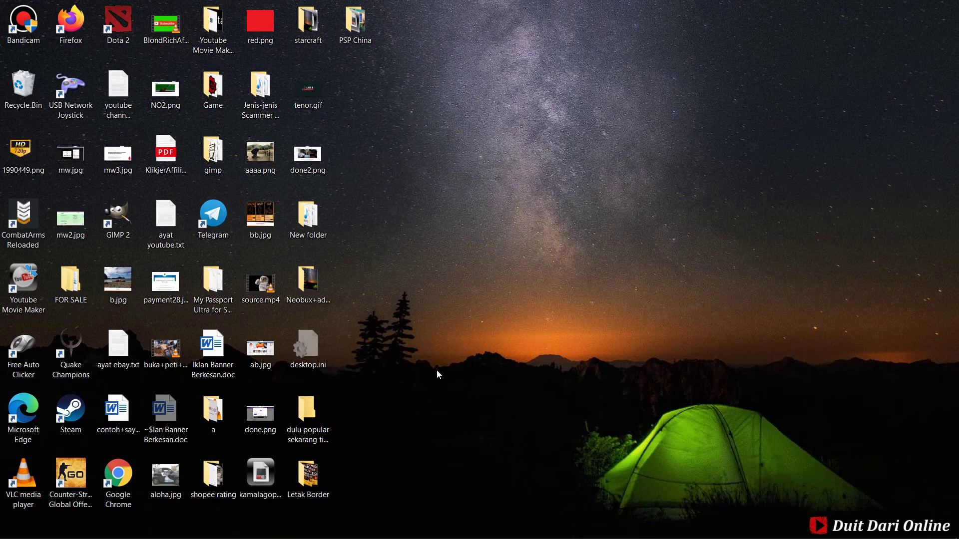
left_click(233, 527)
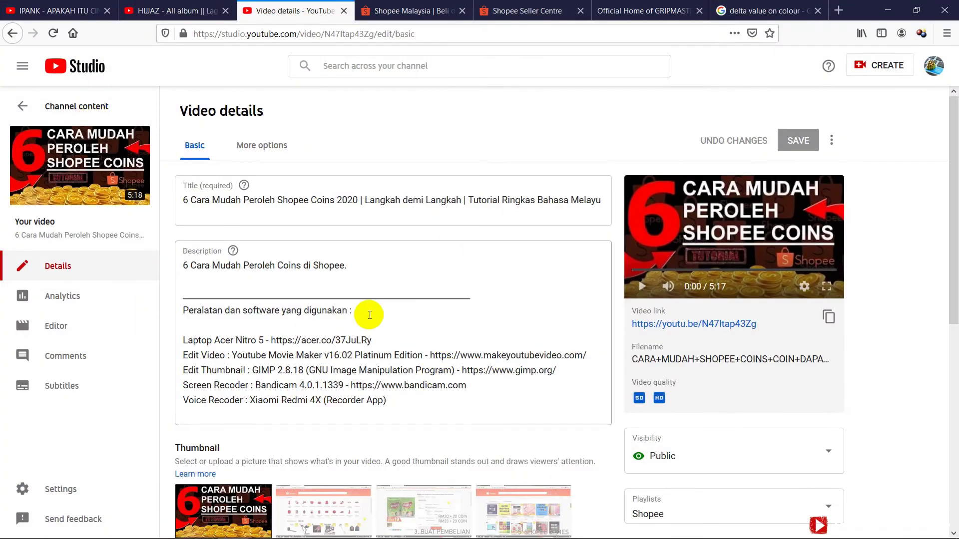
scroll(370, 315, "down", 3)
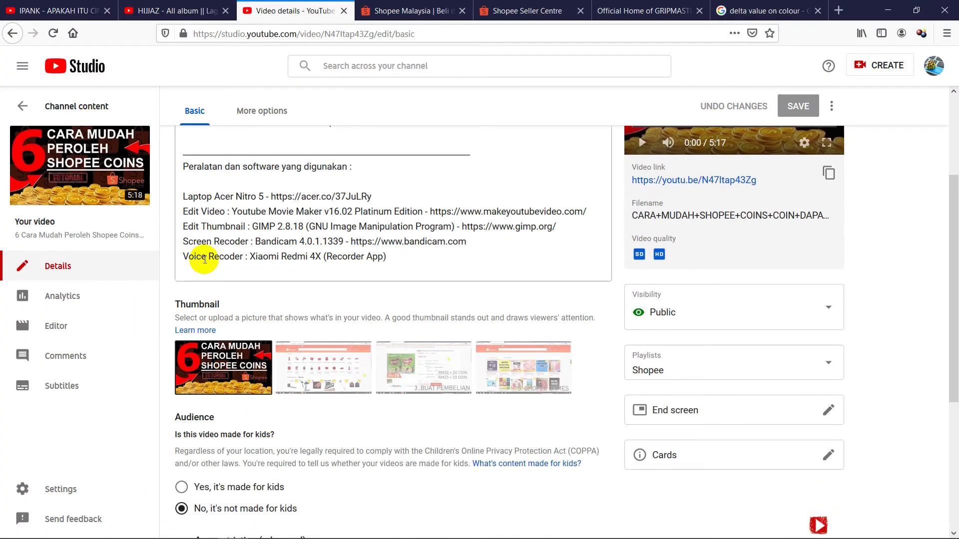
scroll(204, 260, "up", 3)
scroll(344, 258, "down", 4)
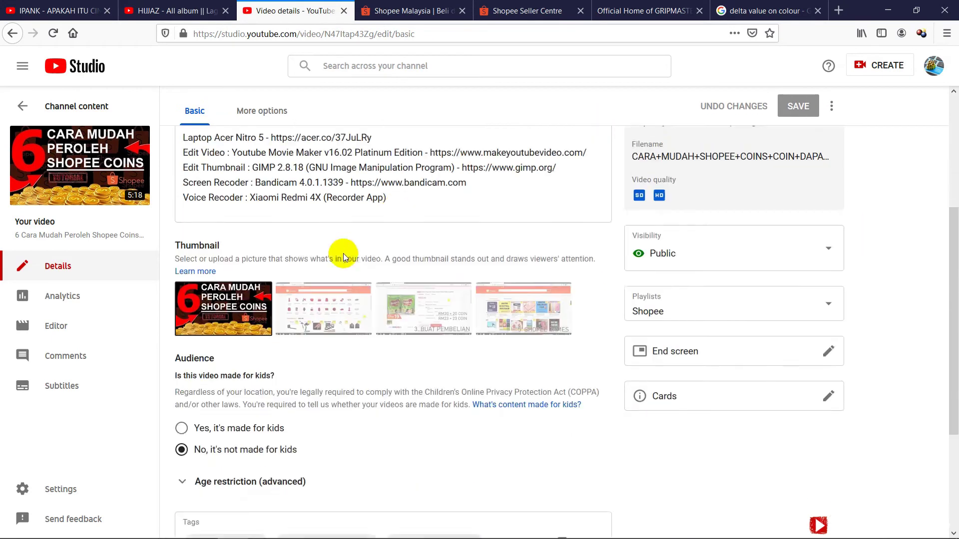
left_click(258, 283)
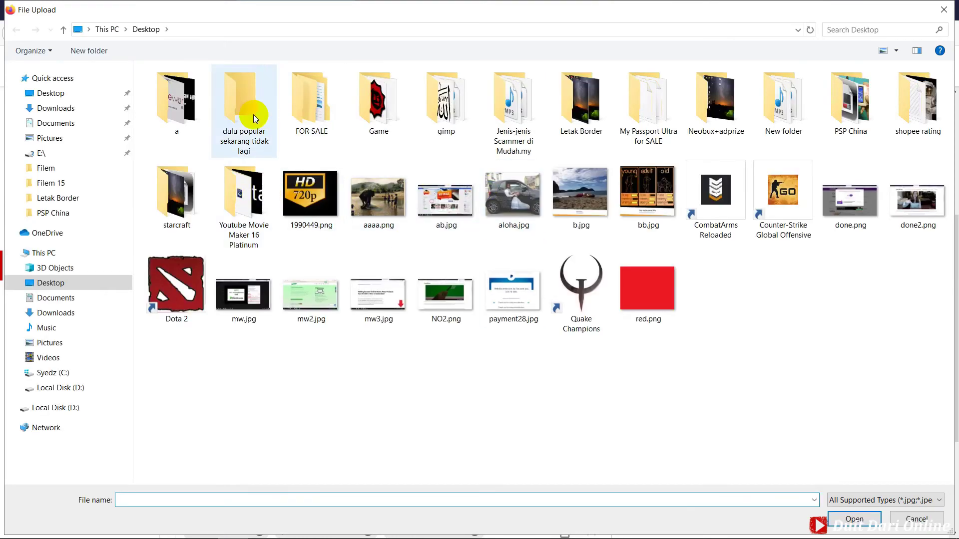
Upload base+thumbnail2.png from the Letak Border folder as the video's new thumbnail.
double_click(579, 100)
double_click(246, 133)
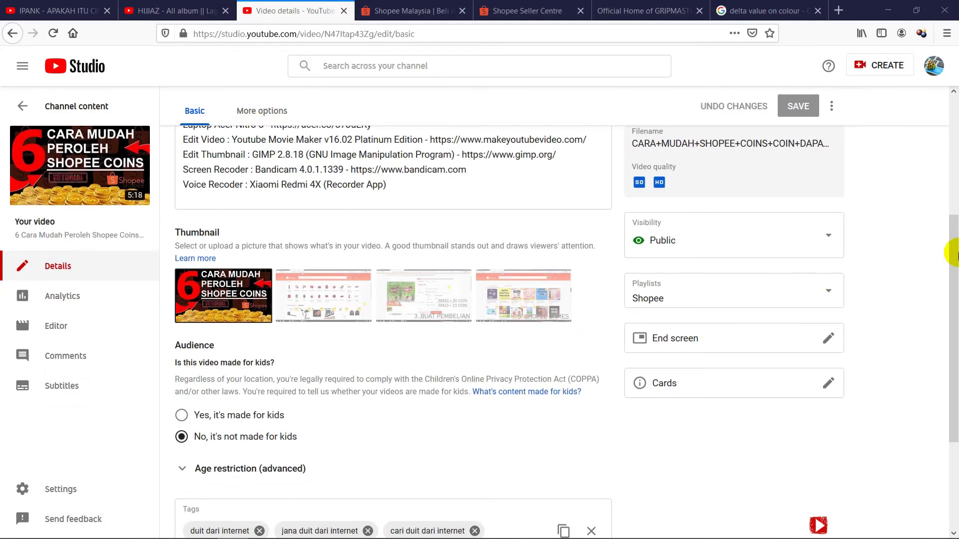
left_click_drag(954, 261, 954, 220)
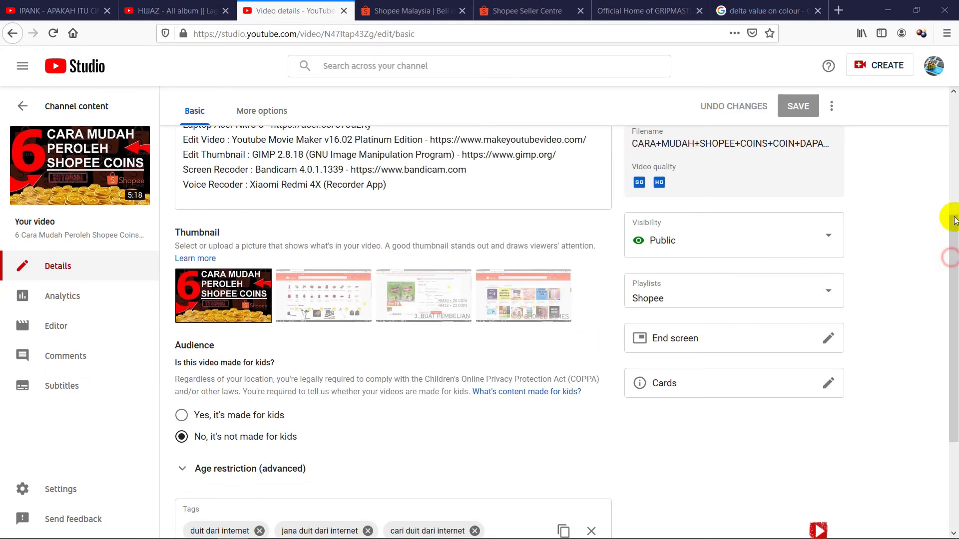
scroll(897, 250, "up", 4)
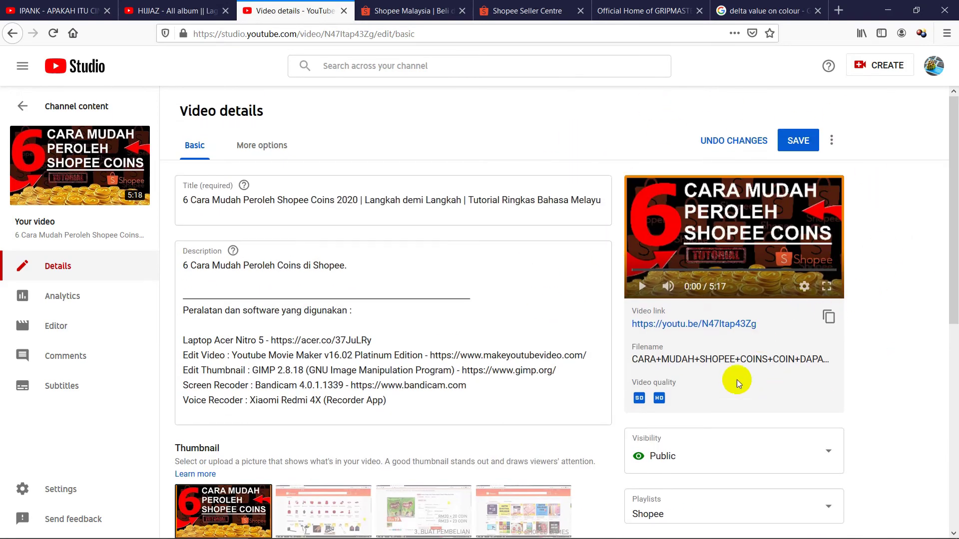
Zoom the Video details page in to 133%, then minimize Firefox.
scroll(737, 379, "down", 4)
scroll(759, 376, "up", 4)
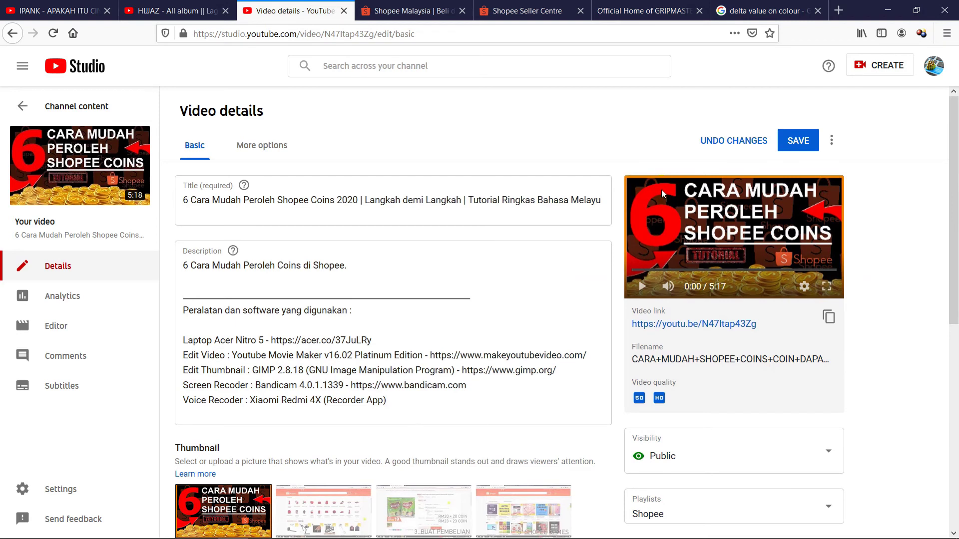
key("ctrl+plus")
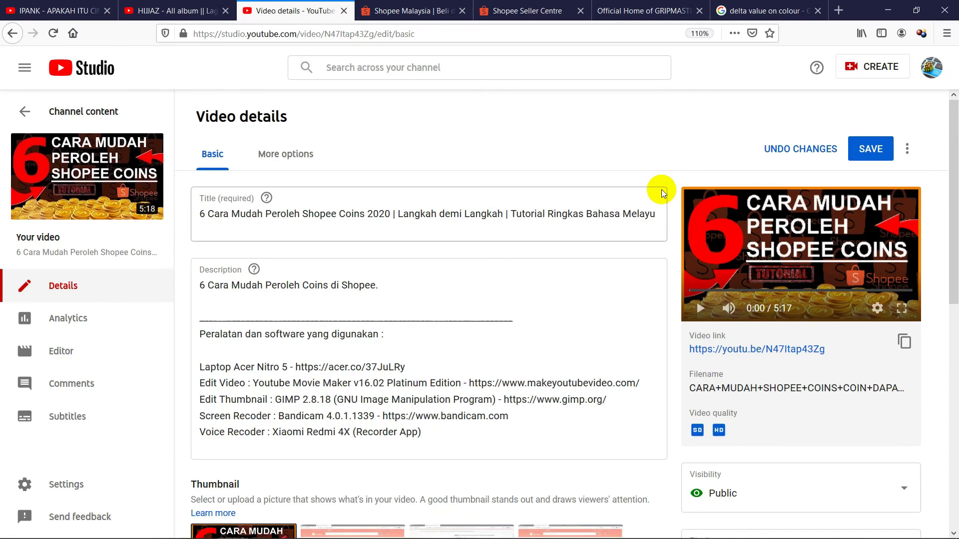
key("ctrl+plus")
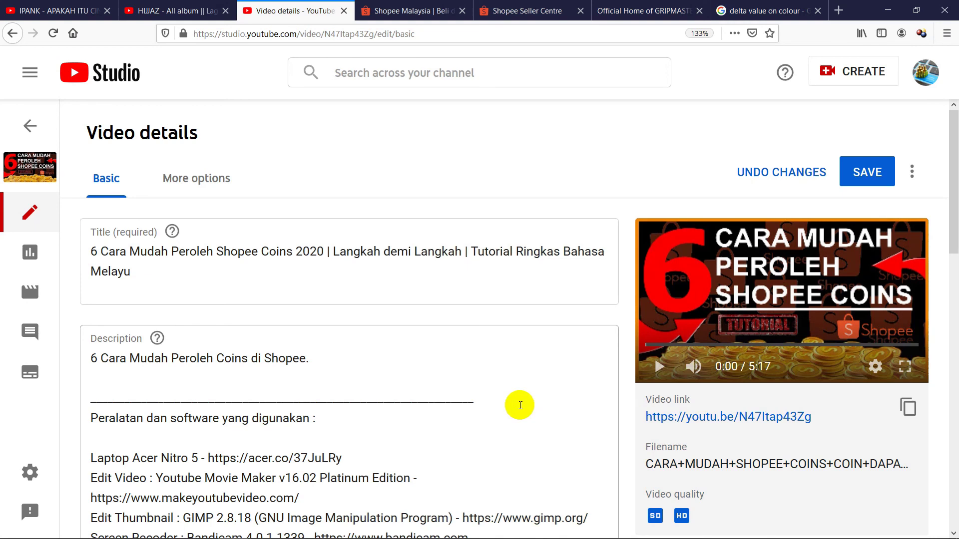
left_click(888, 10)
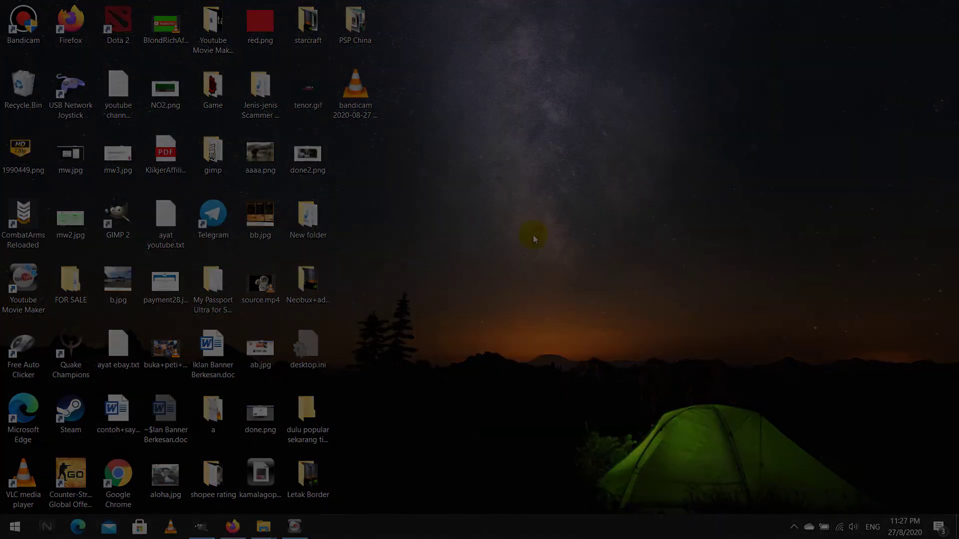